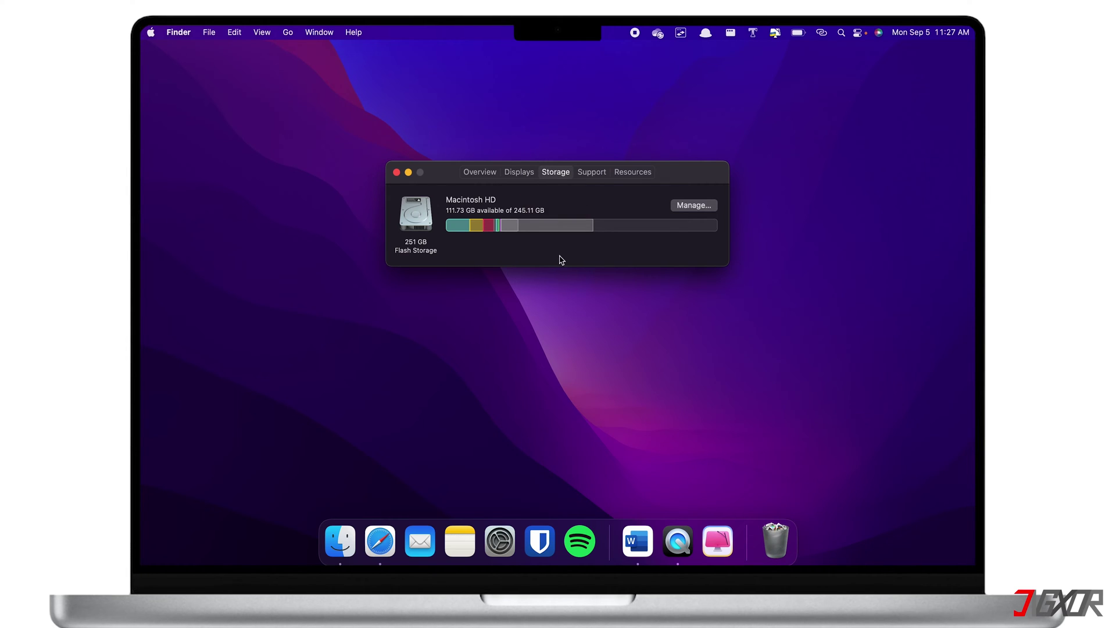
pyautogui.click(380, 541)
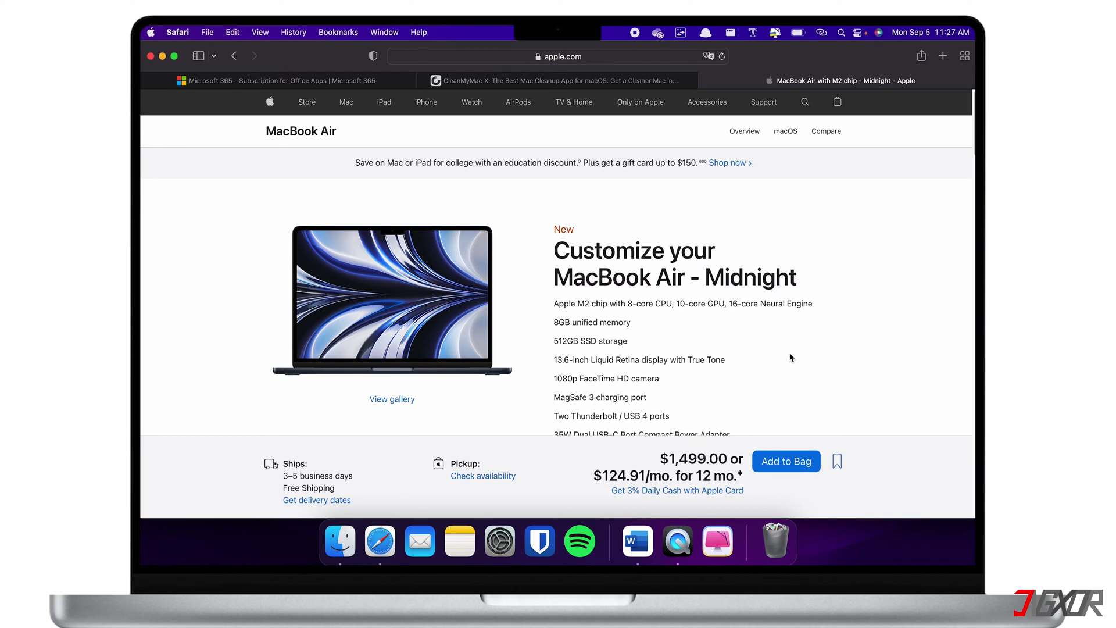
pyautogui.scroll(-5, 859, 344)
pyautogui.scroll(-7, 859, 347)
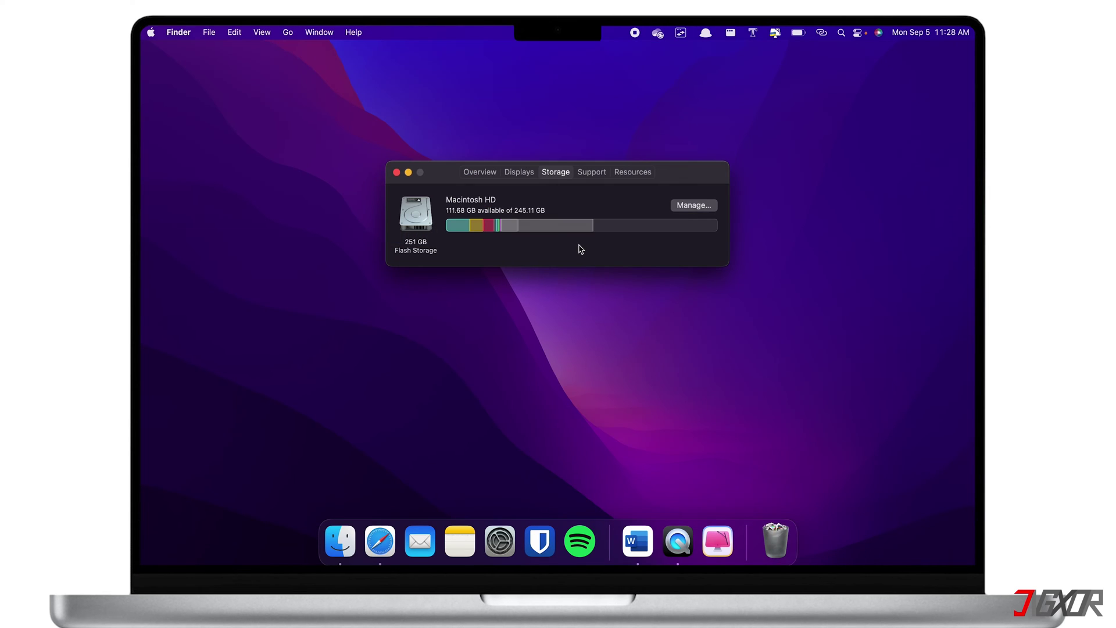
# Step: Open storage management from About This Mac's Storage tab, showing System Data at 68.2 GB
pyautogui.click(677, 207)
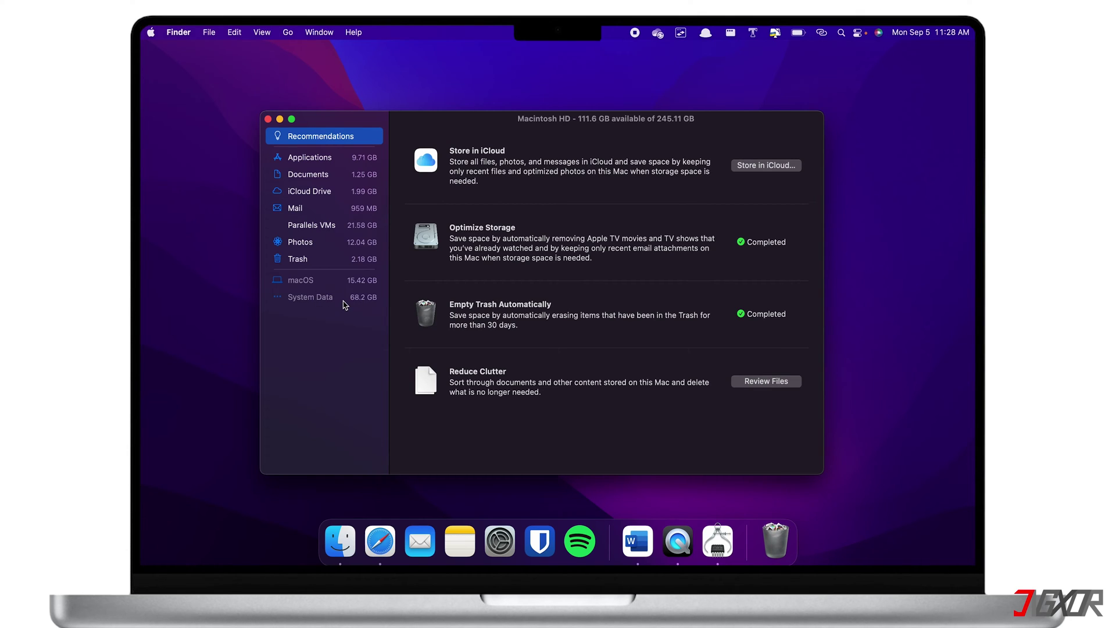
# Step: Dismiss the storage management window so only the empty desktop remains
pyautogui.click(344, 305)
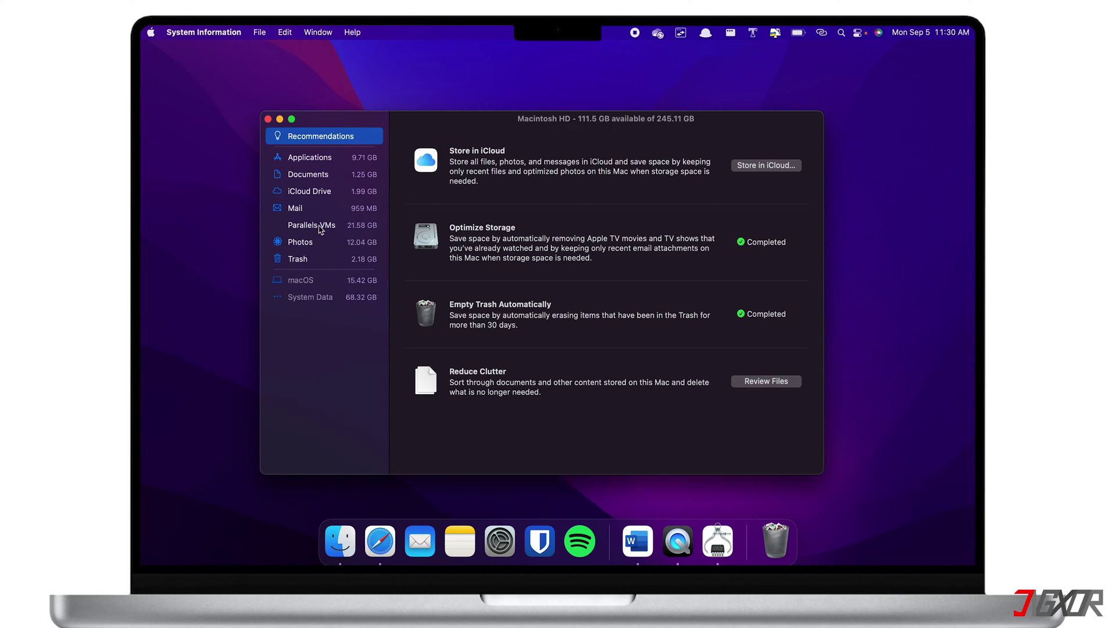
pyautogui.press('super+h')
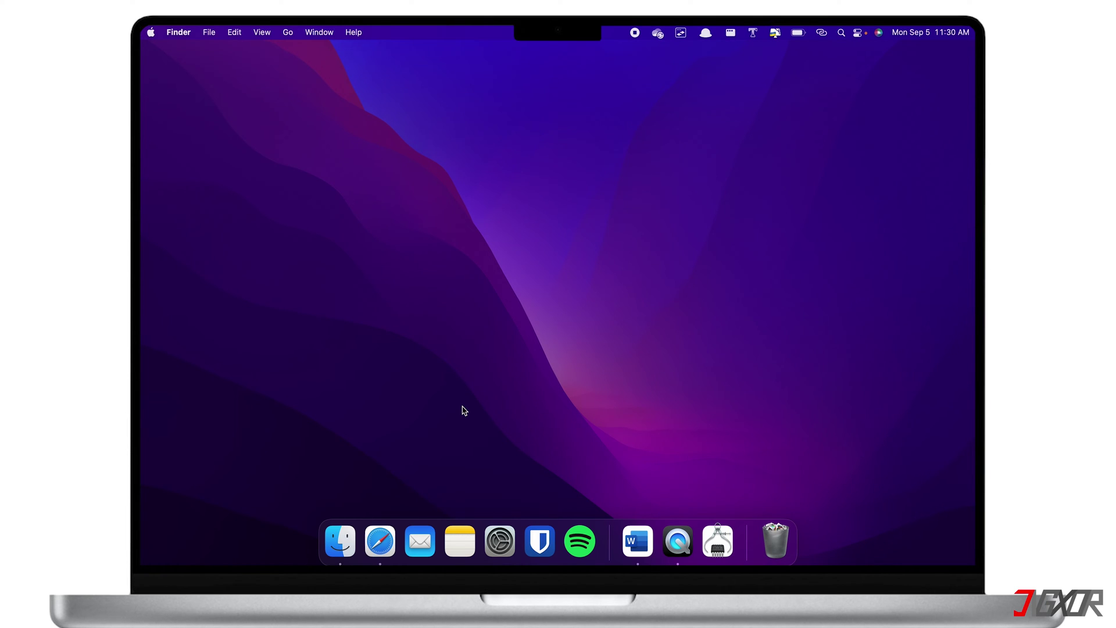
# Step: Open the ~/Library/Caches folder in Finder using Go to Folder
pyautogui.click(289, 33)
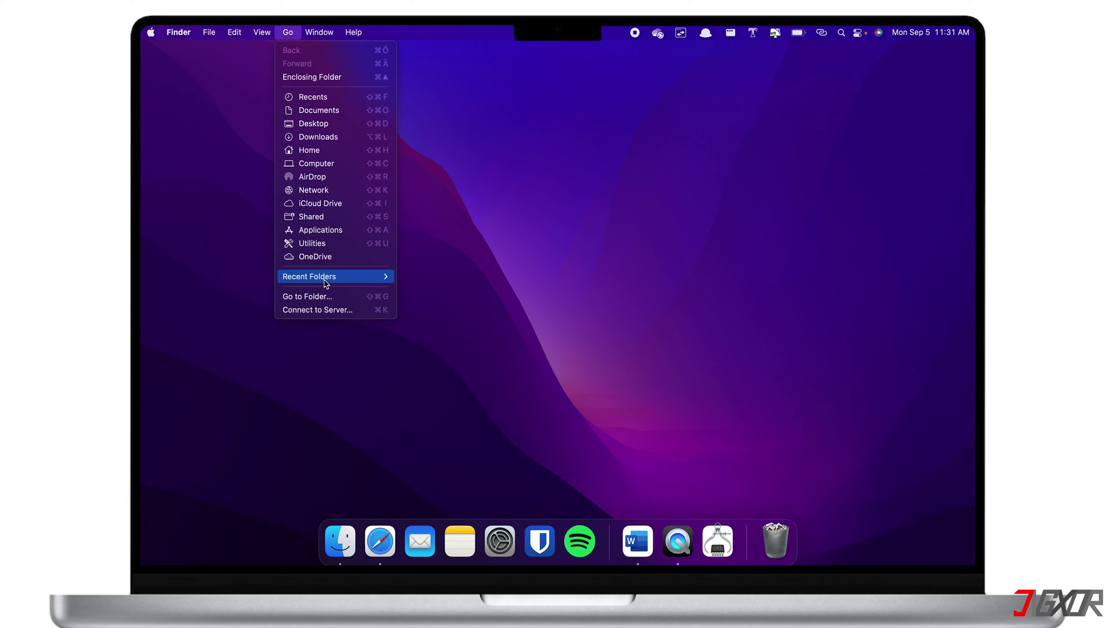
pyautogui.click(328, 297)
pyautogui.write('~/Library/Caches')
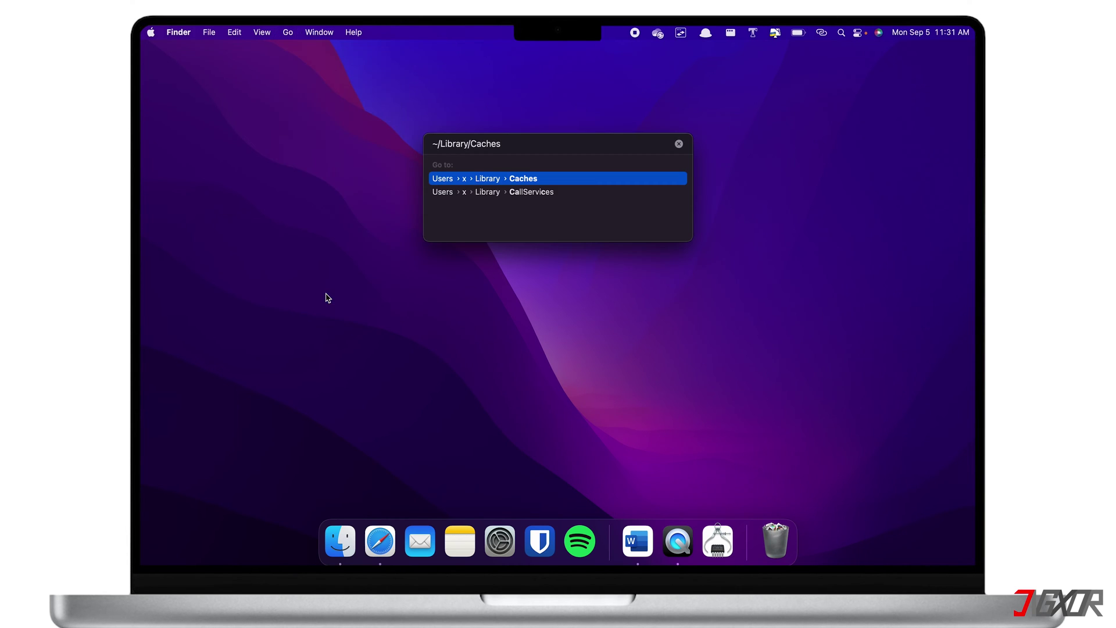
pyautogui.click(455, 179)
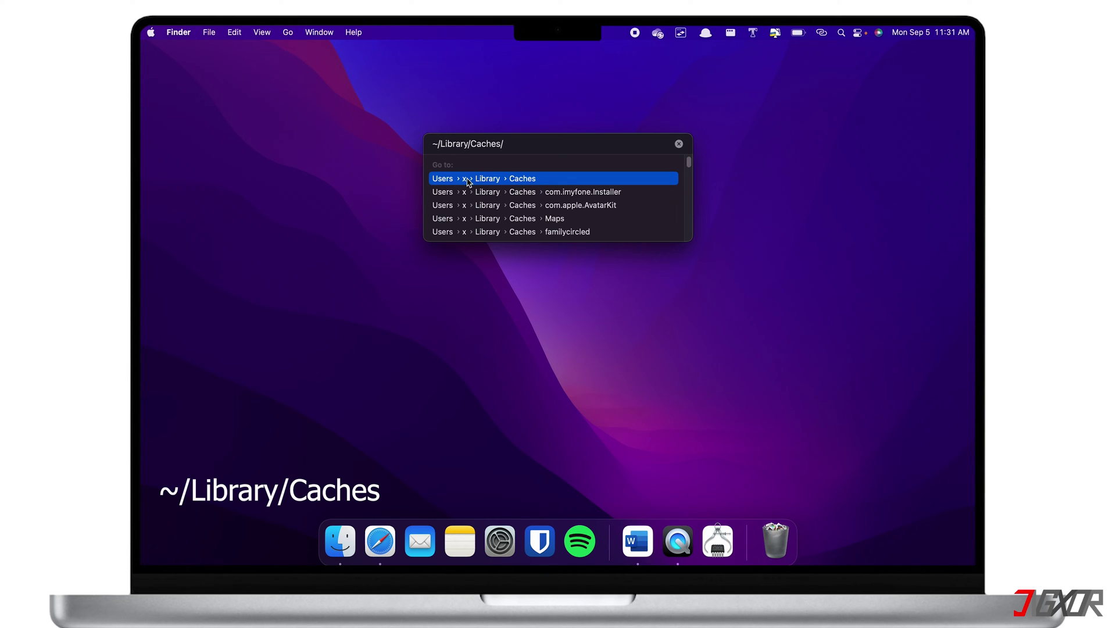
pyautogui.press('Return')
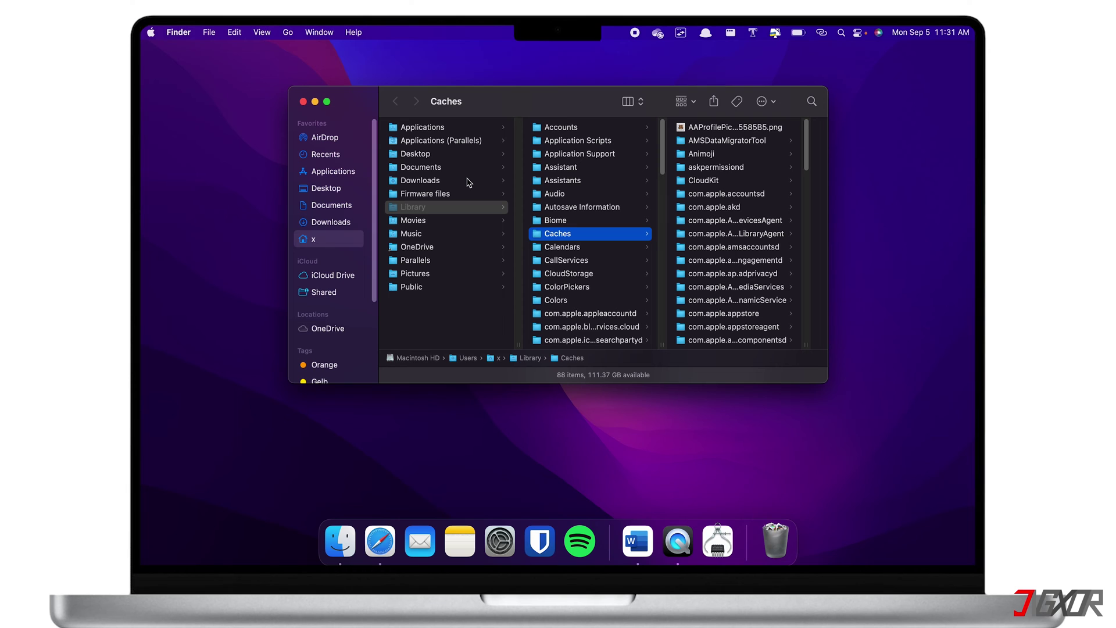
# Step: Show the user Library's Logs folder, listing its 13 items
pyautogui.scroll(-3, 704, 187)
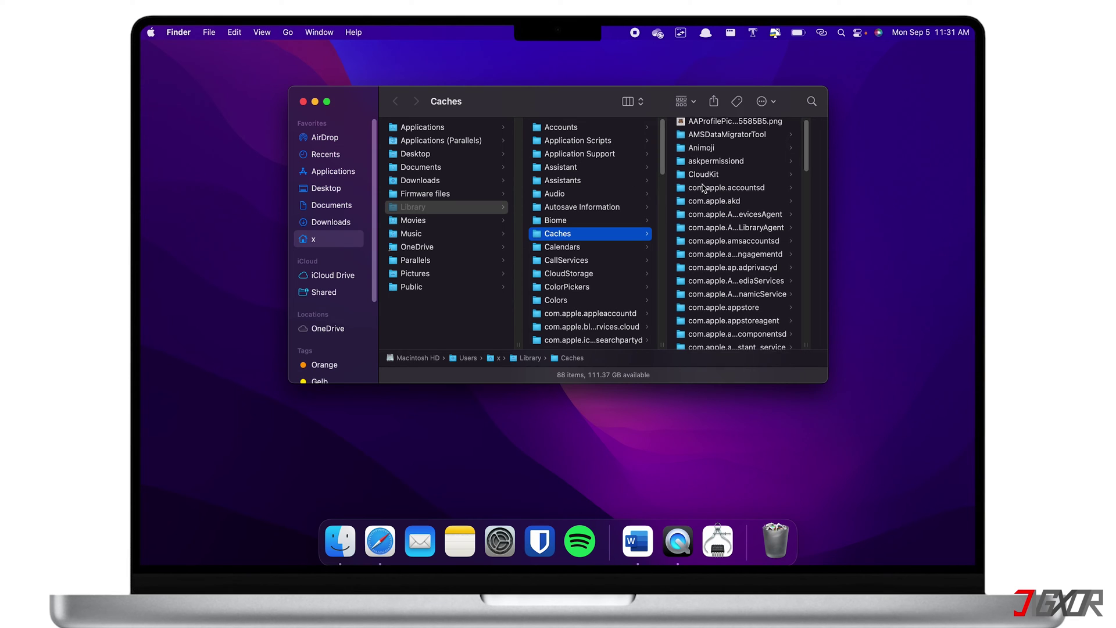
pyautogui.scroll(-5, 704, 187)
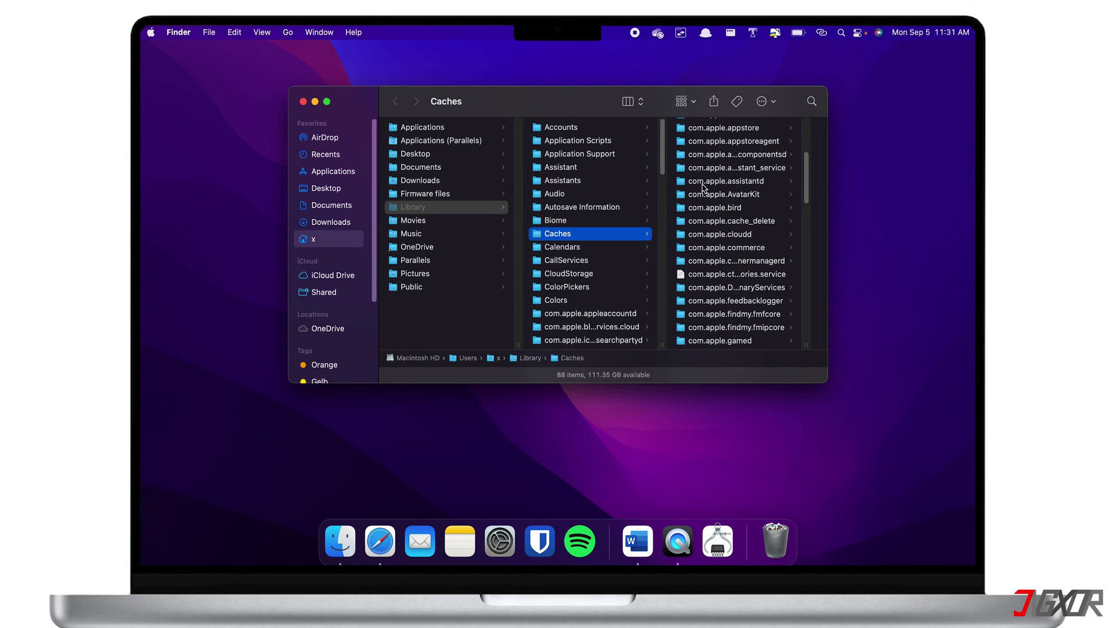
pyautogui.scroll(9, 703, 187)
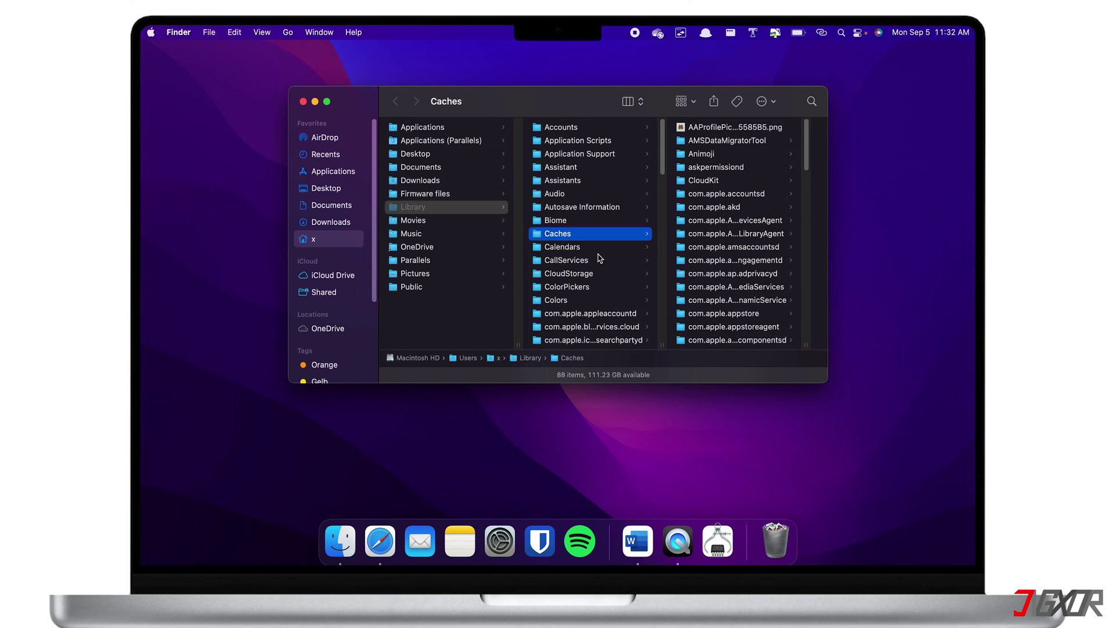
pyautogui.scroll(-15, 600, 258)
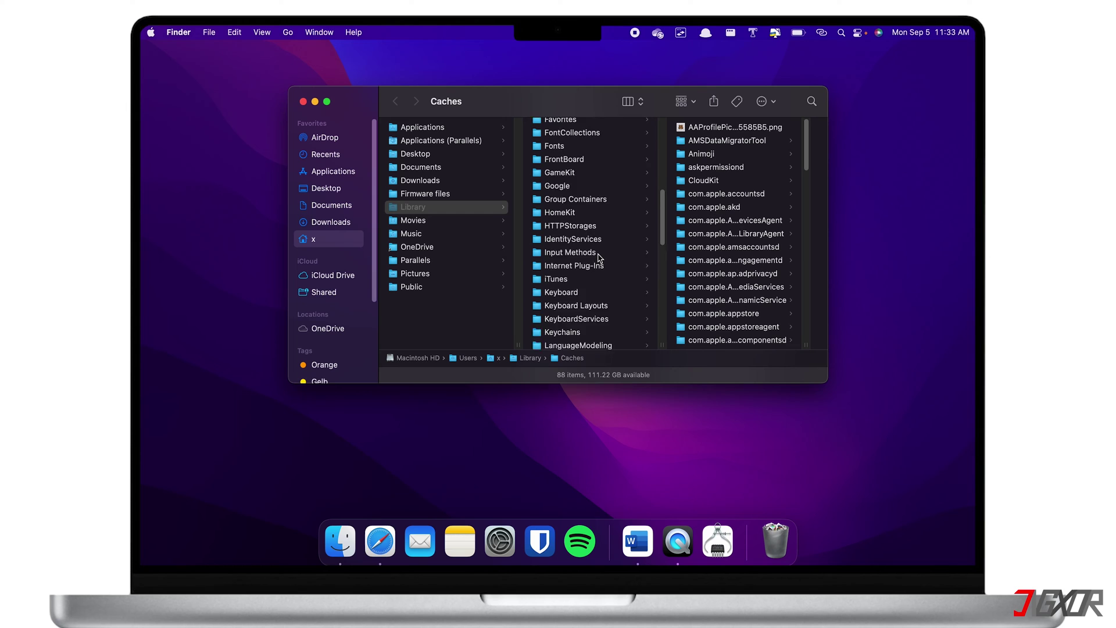
pyautogui.scroll(-3, 600, 258)
pyautogui.click(560, 295)
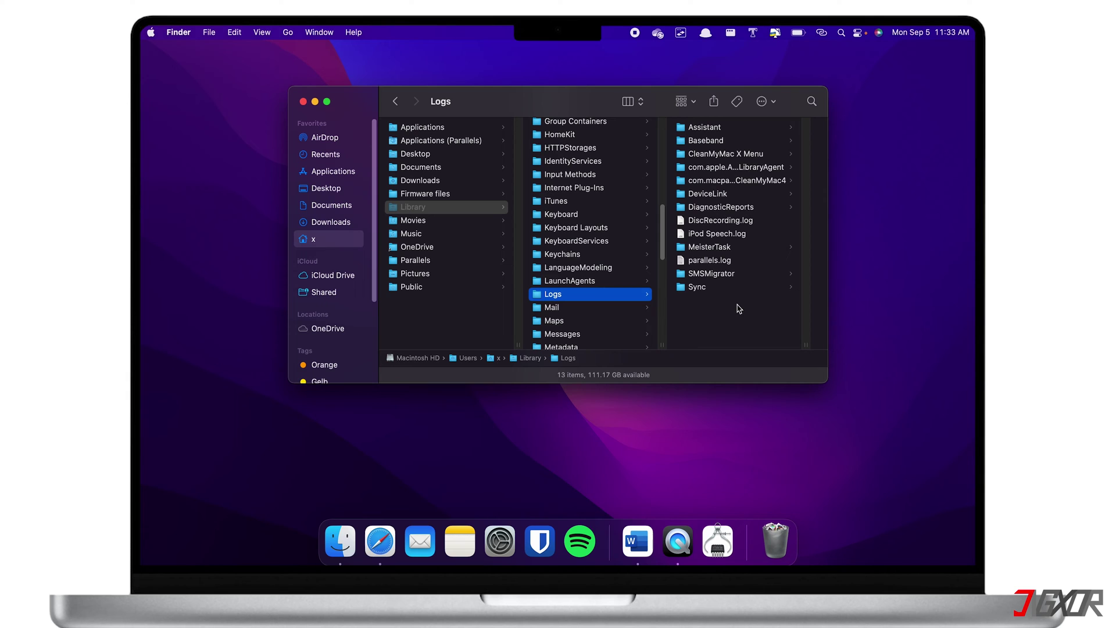
# Step: Close the Logs folder Finder window to leave the bare desktop
pyautogui.click(303, 101)
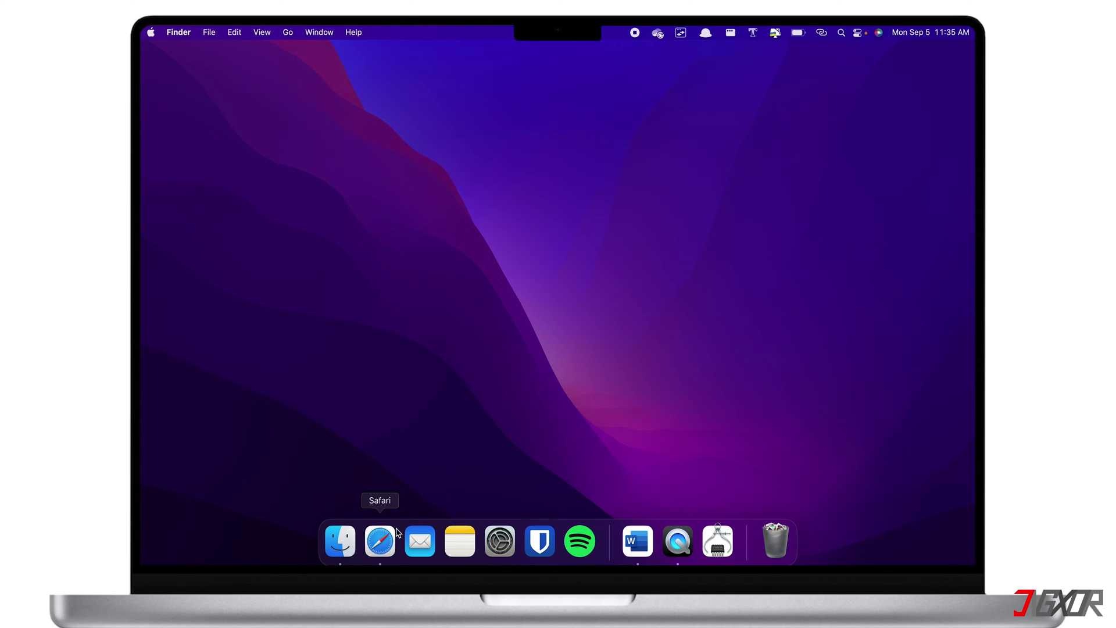
# Step: Switch to Safari and scroll through the macpaw.com CleanMyMac X page
pyautogui.click(380, 541)
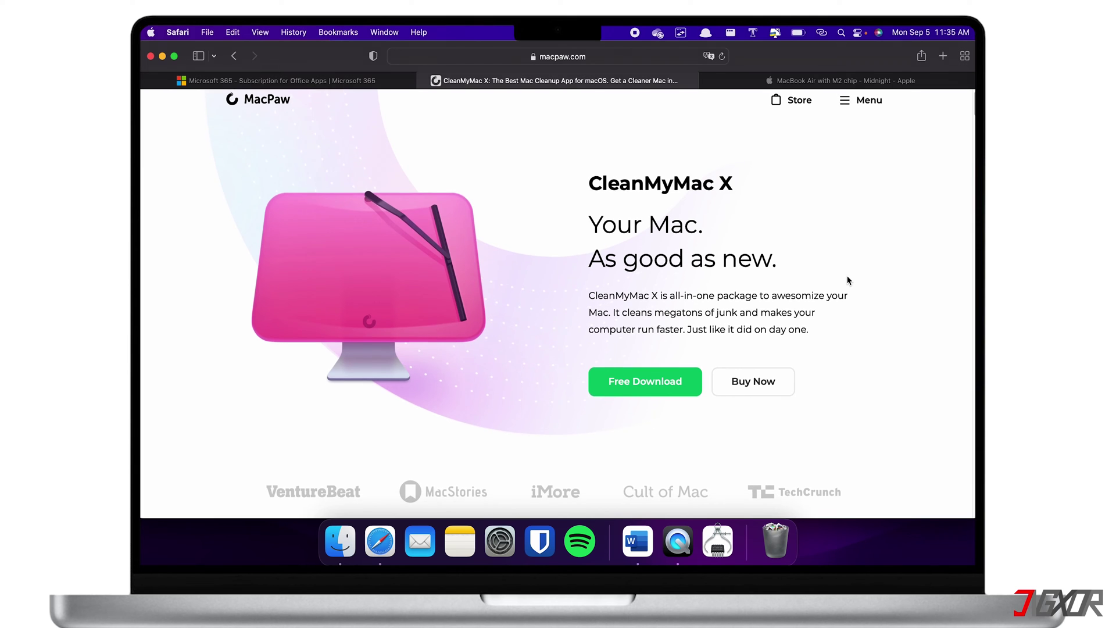
pyautogui.scroll(-10, 848, 280)
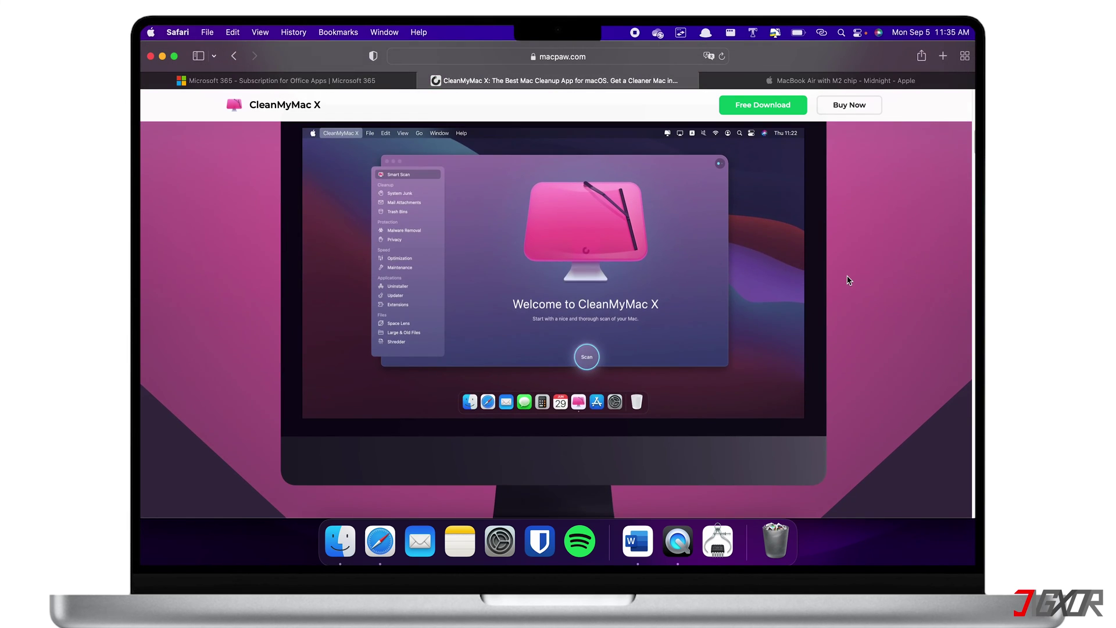
pyautogui.scroll(-8, 847, 280)
pyautogui.scroll(15, 848, 280)
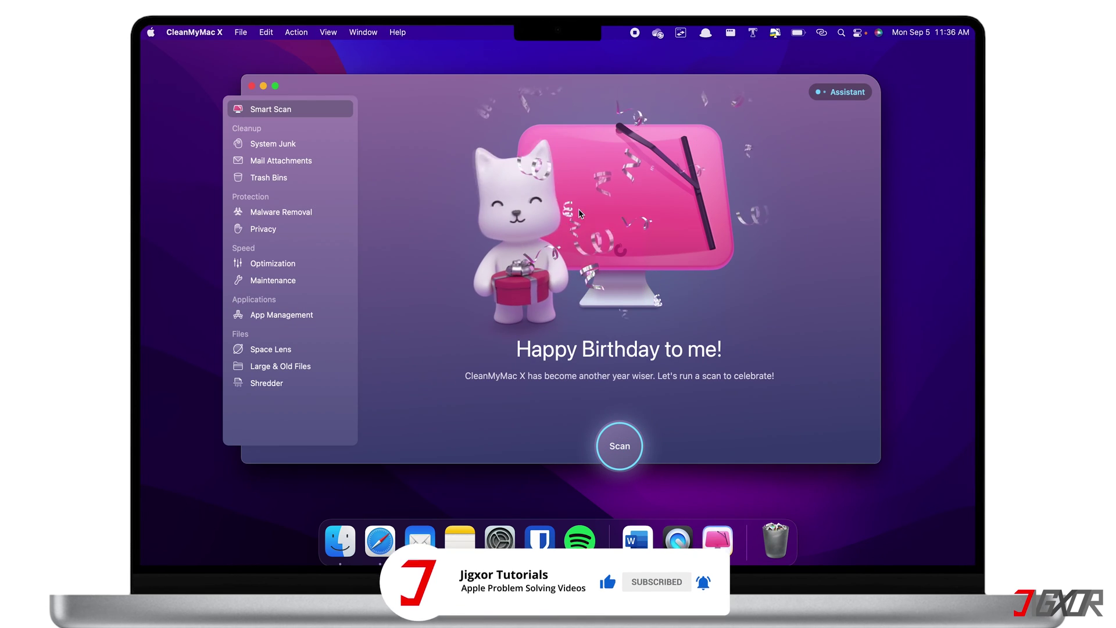
# Step: Run a Smart Scan cleanup removing 8.32 GB, quitting Safari, then open Mail Attachments
pyautogui.click(632, 452)
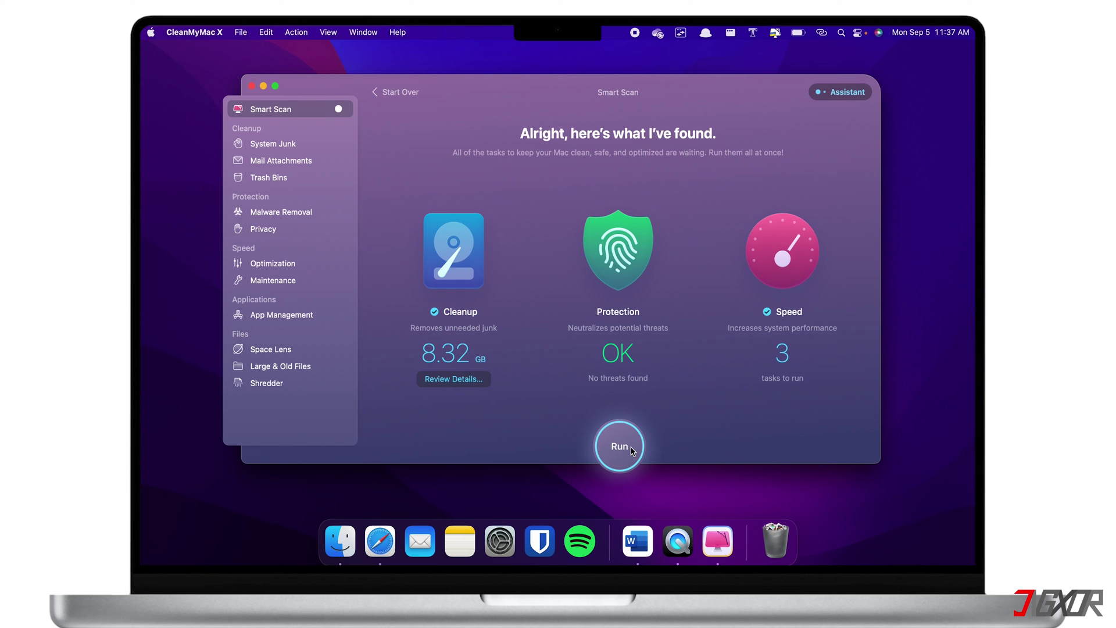
pyautogui.click(620, 447)
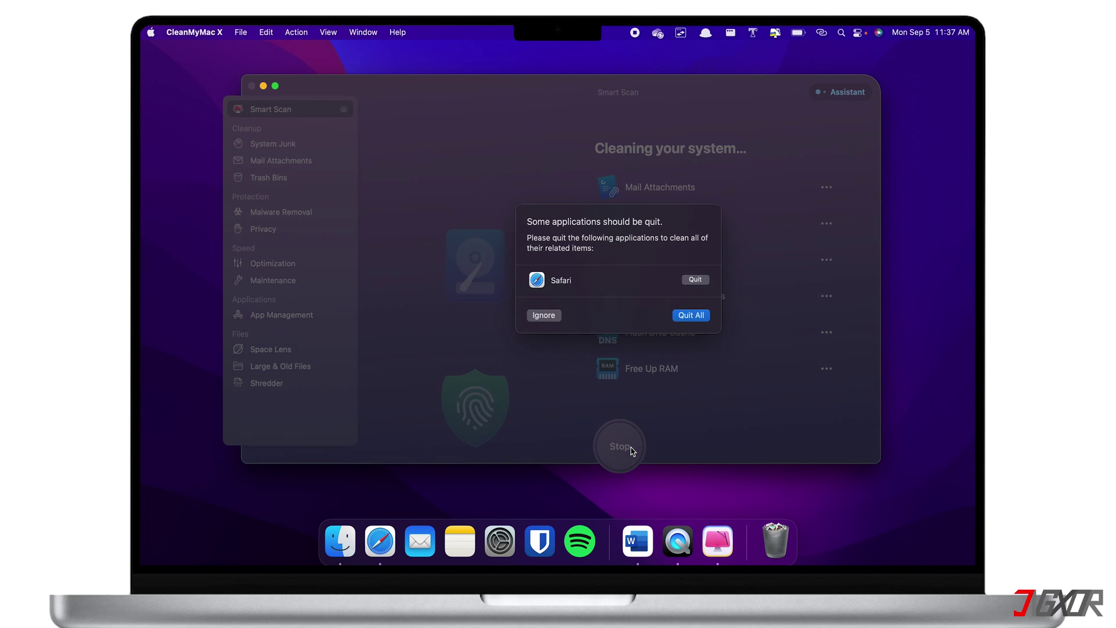
pyautogui.click(698, 318)
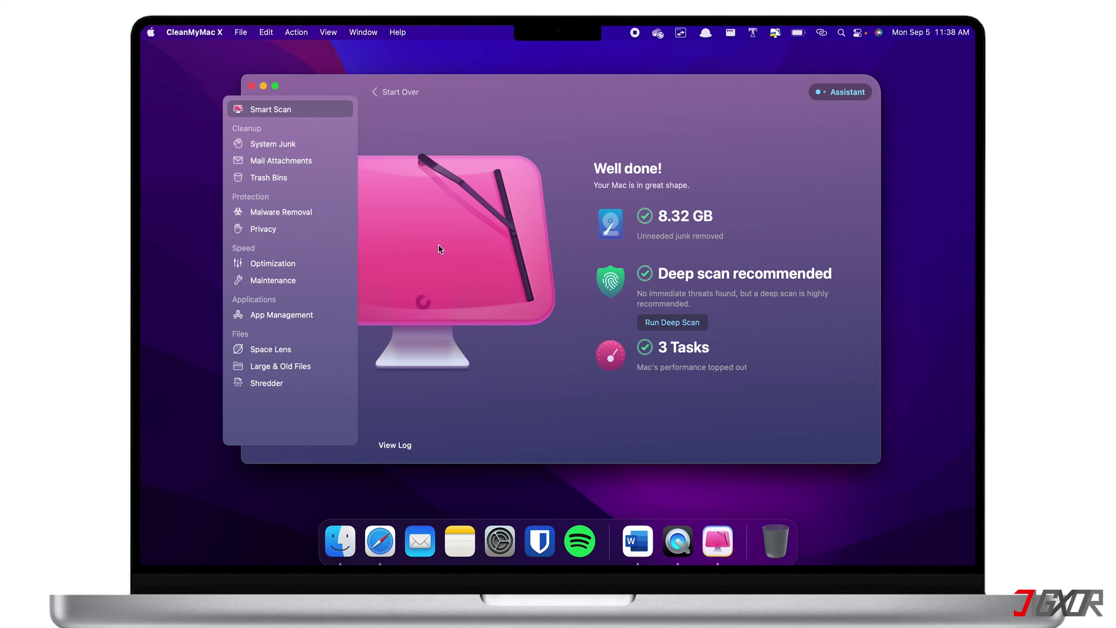
pyautogui.click(308, 161)
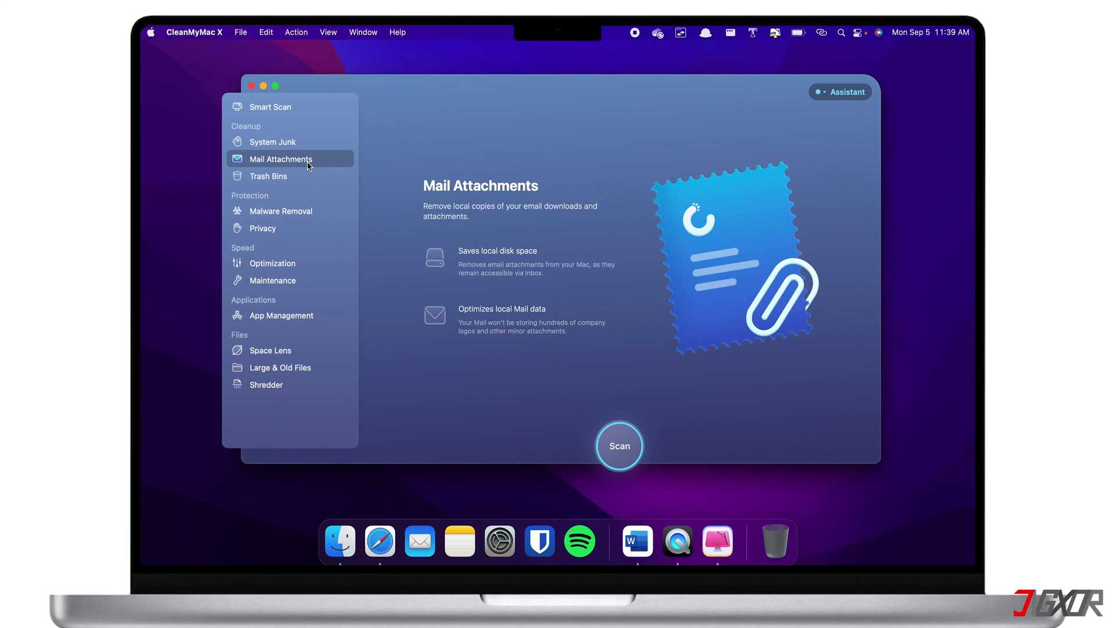
# Step: Scan Large & Old Files, finding a 1.17 GB video, then close CleanMyMac X
pyautogui.click(296, 370)
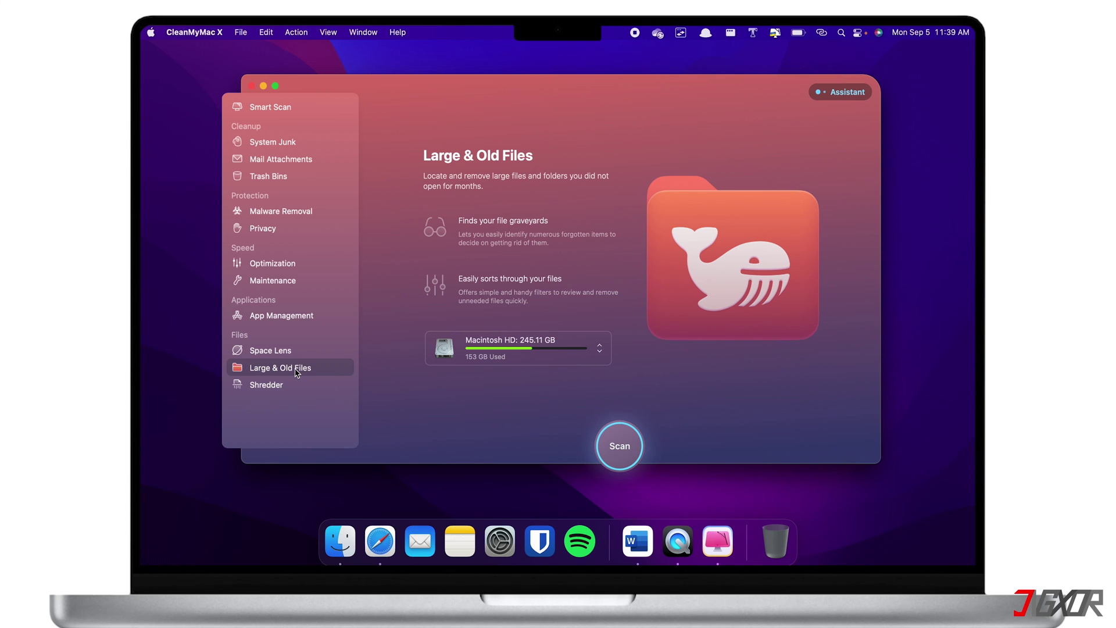
pyautogui.click(618, 447)
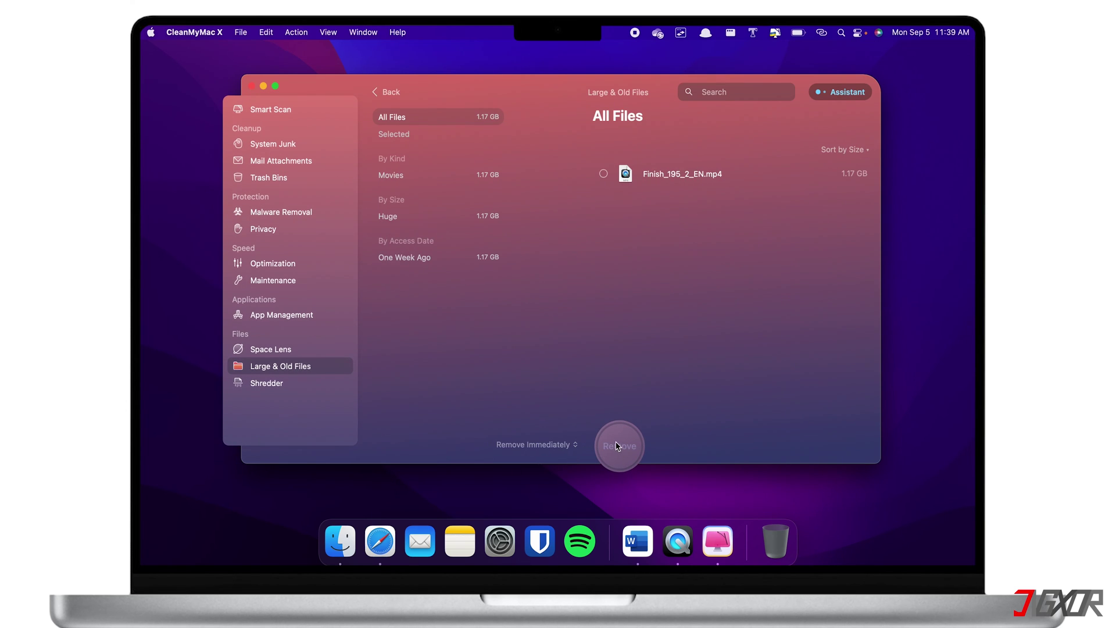
pyautogui.click(262, 87)
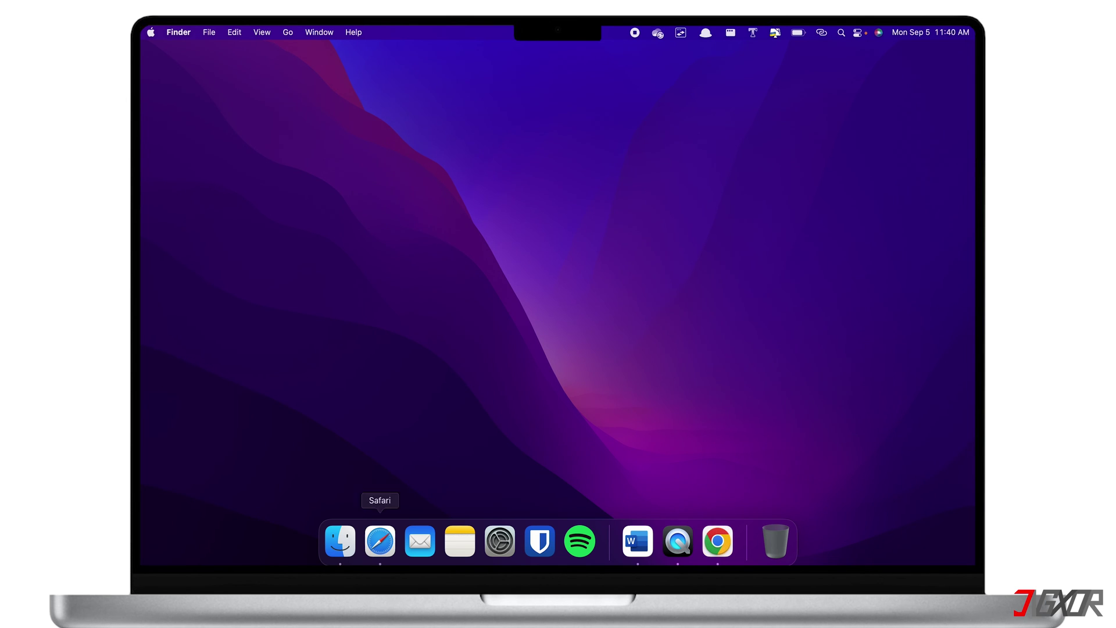
pyautogui.click(374, 549)
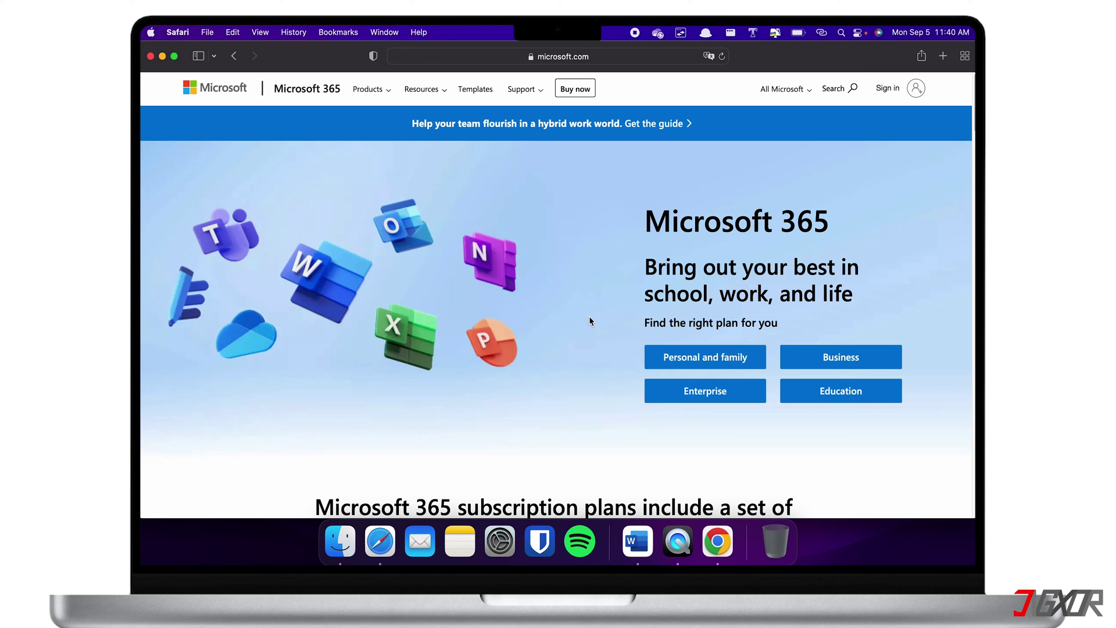
pyautogui.scroll(-5, 591, 320)
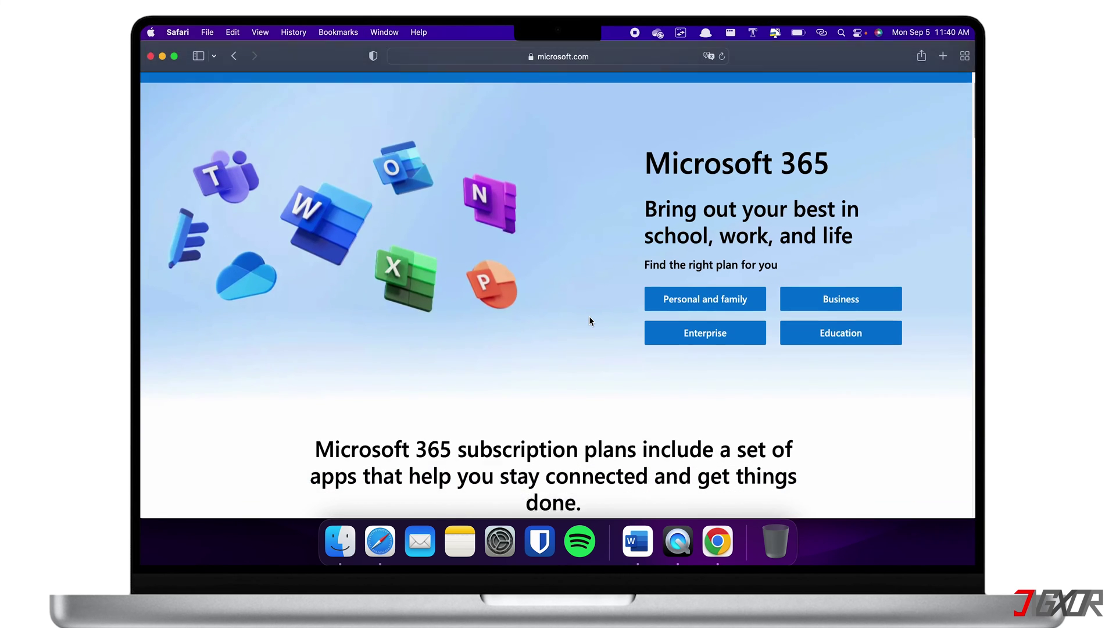
pyautogui.scroll(-10, 590, 321)
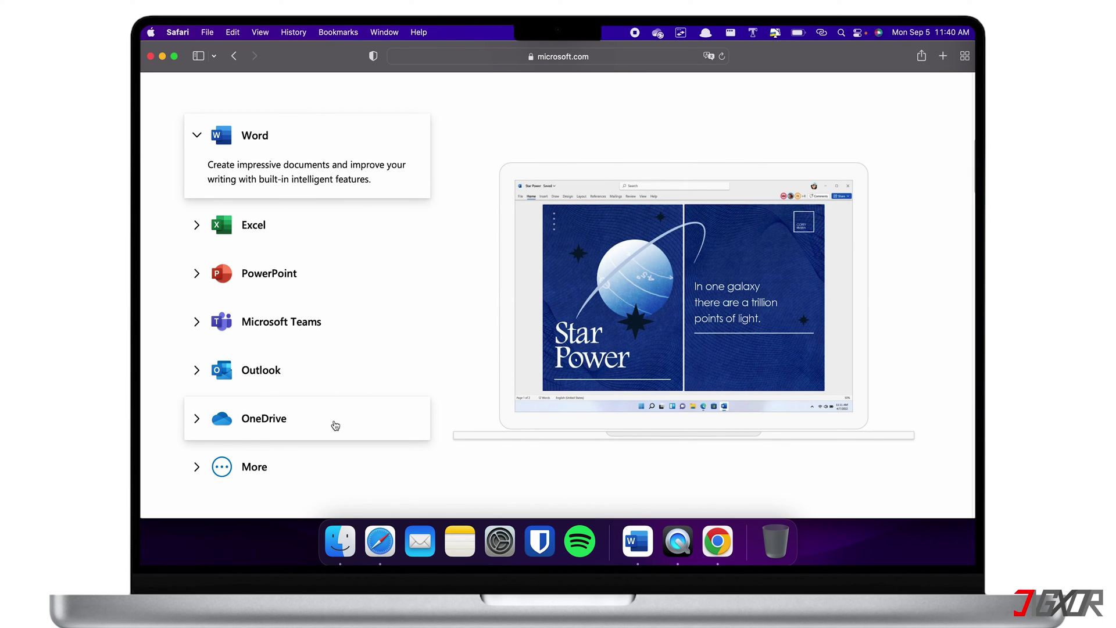
pyautogui.click(203, 429)
pyautogui.scroll(-5, 396, 442)
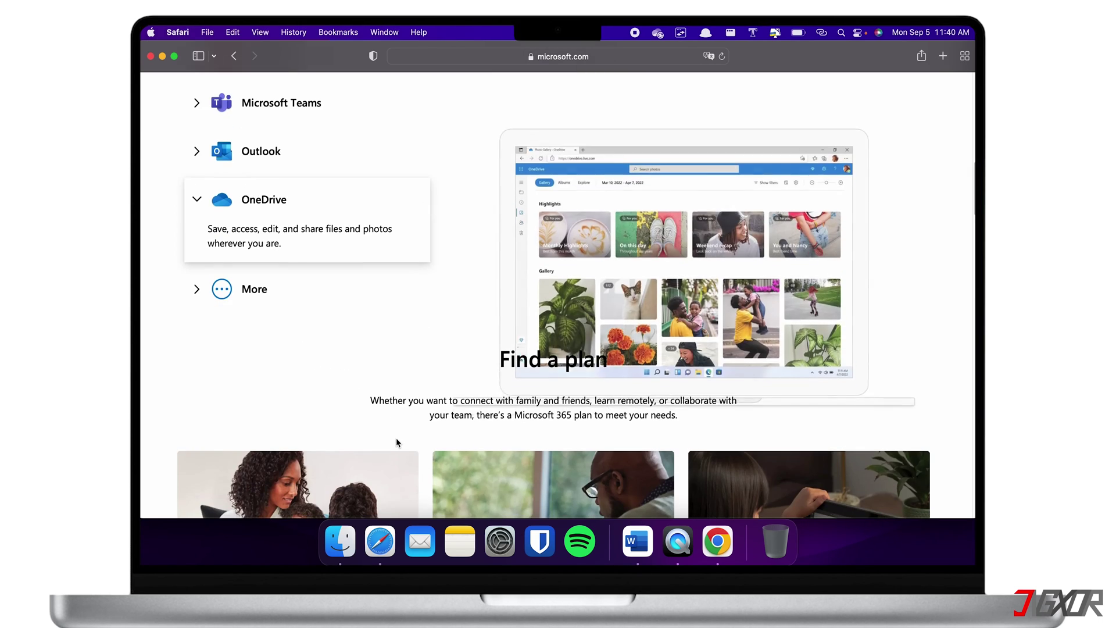
pyautogui.scroll(-10, 396, 437)
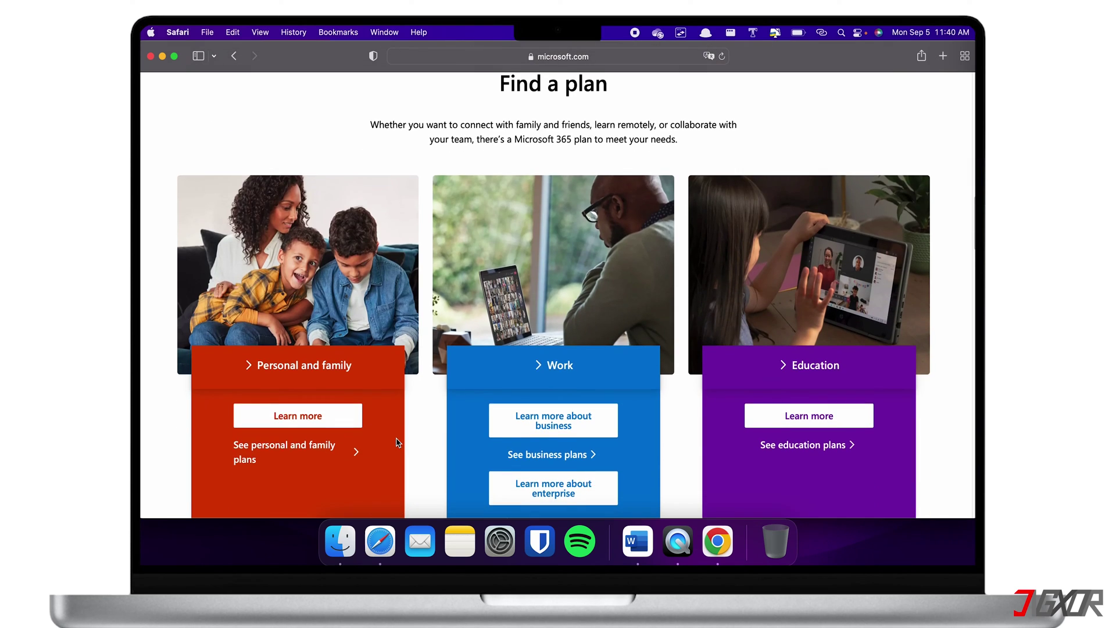
pyautogui.scroll(20, 396, 438)
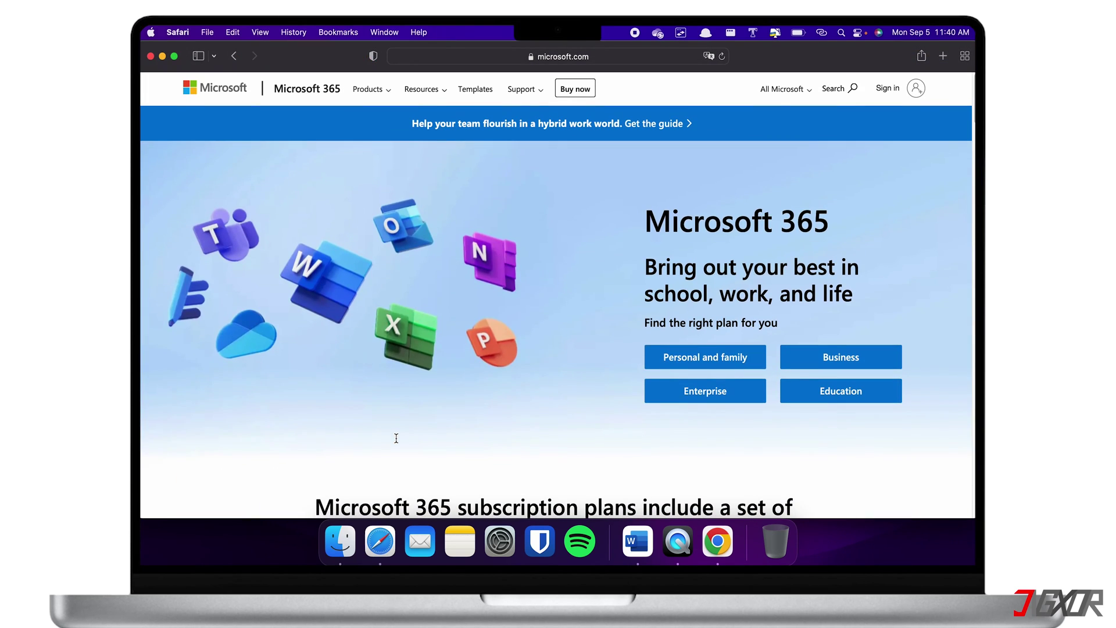
pyautogui.press('super+h')
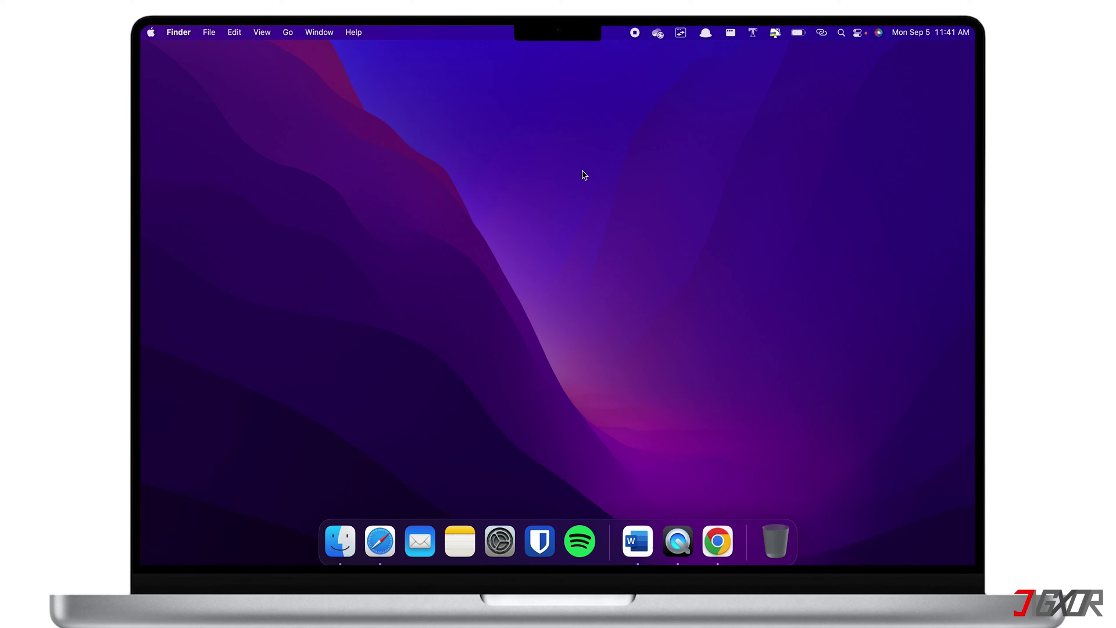
pyautogui.click(658, 33)
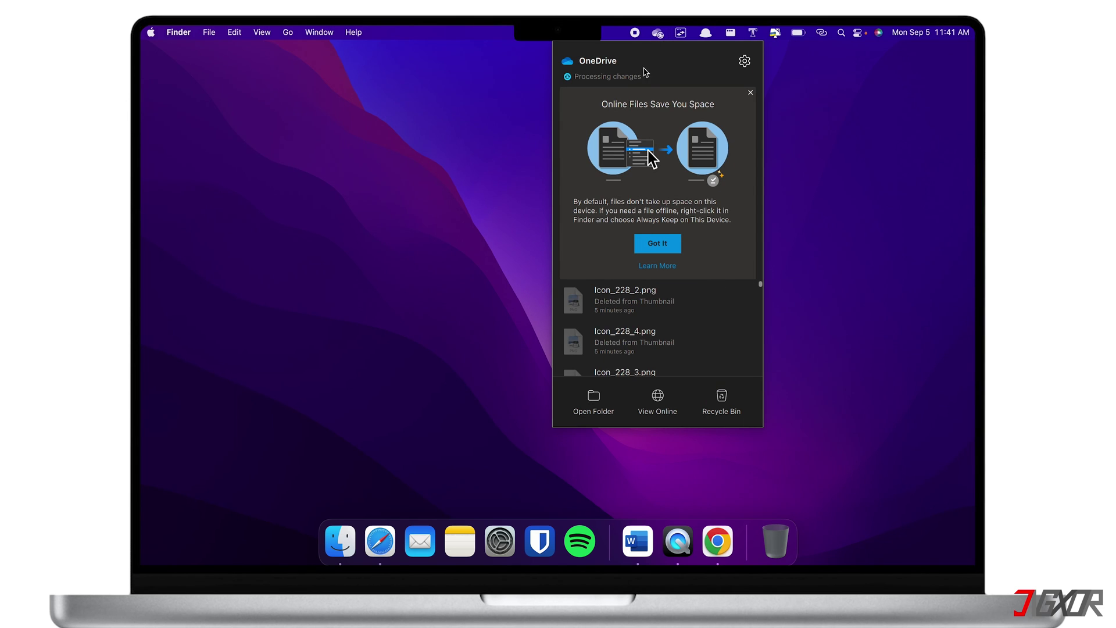